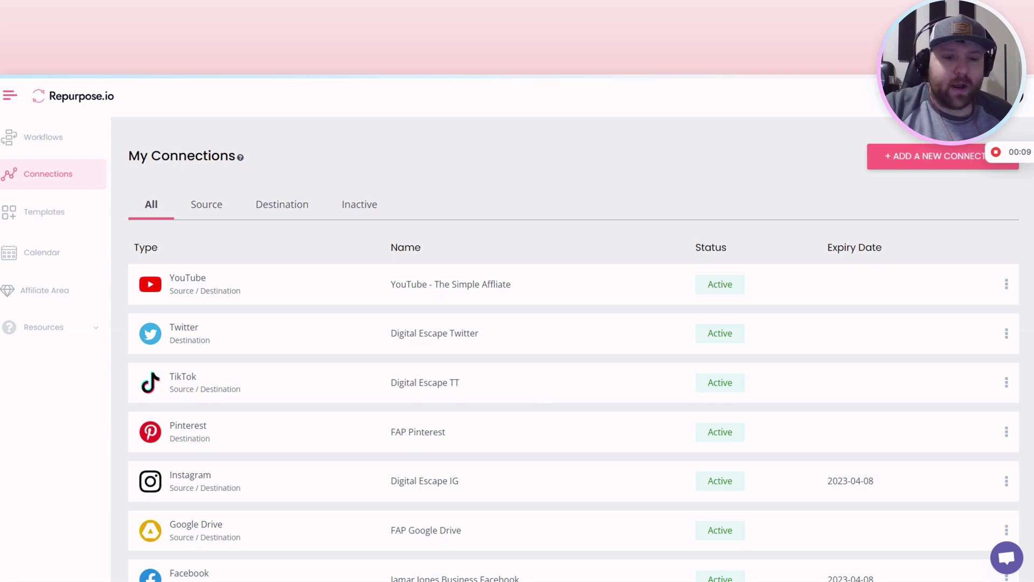
From the workflows list, switch the Tiktok to YouTube Shorts workflow's Publish Mode to Auto
scroll(630, 339, "down", 1)
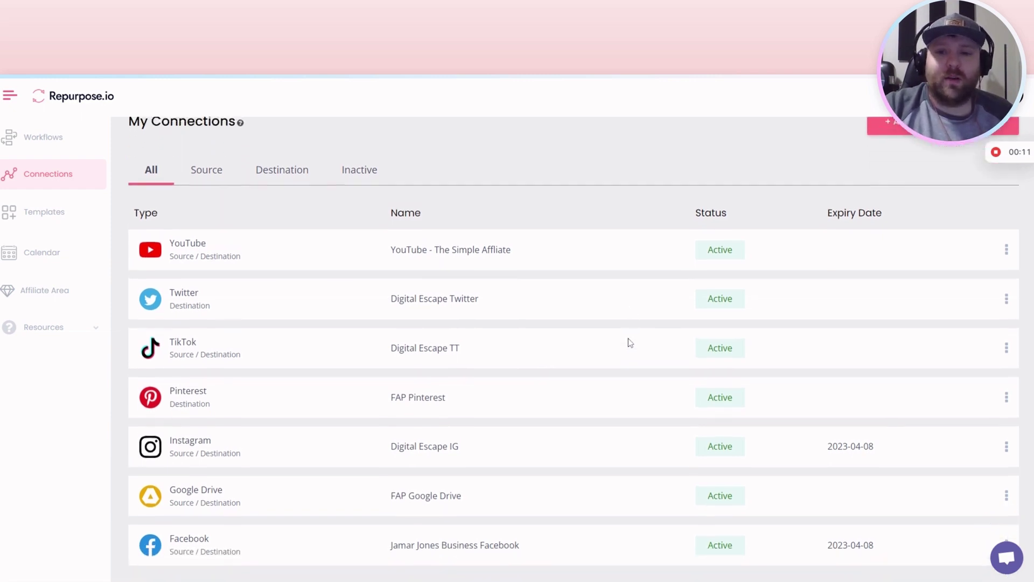
scroll(344, 297, "up", 1)
scroll(345, 280, "down", 1)
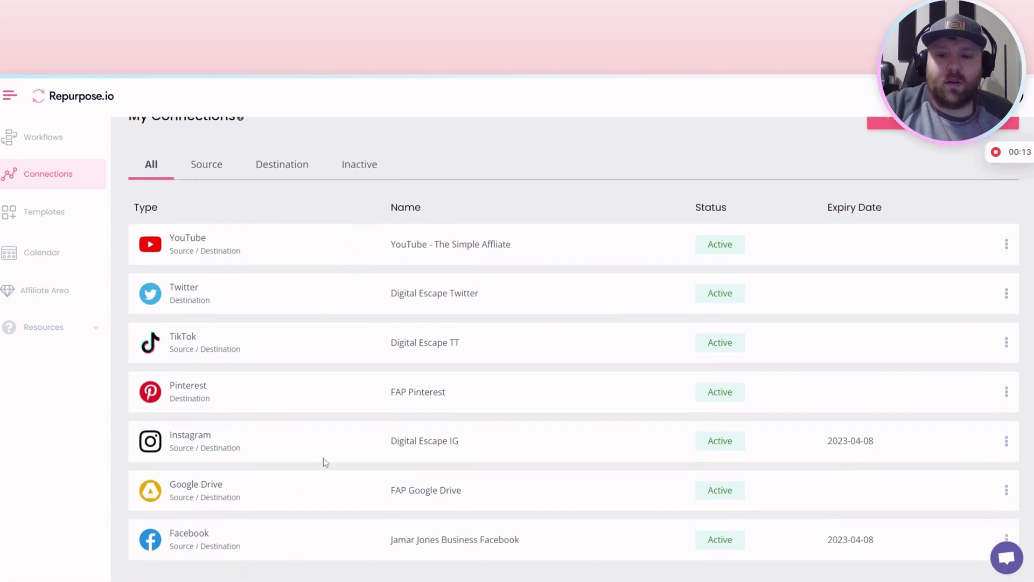
scroll(286, 494, "up", 1)
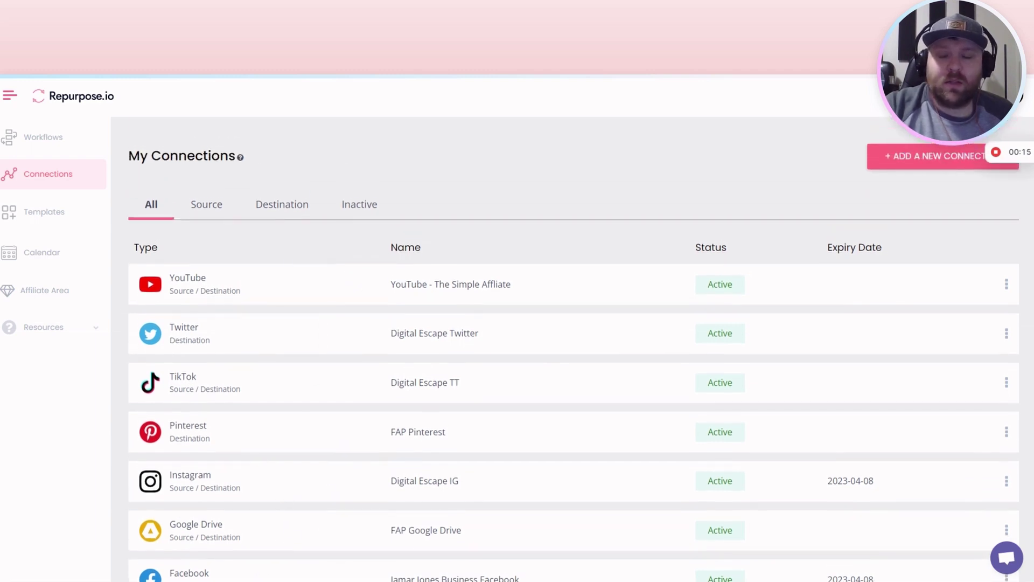
scroll(300, 277, "down", 1)
scroll(286, 276, "up", 1)
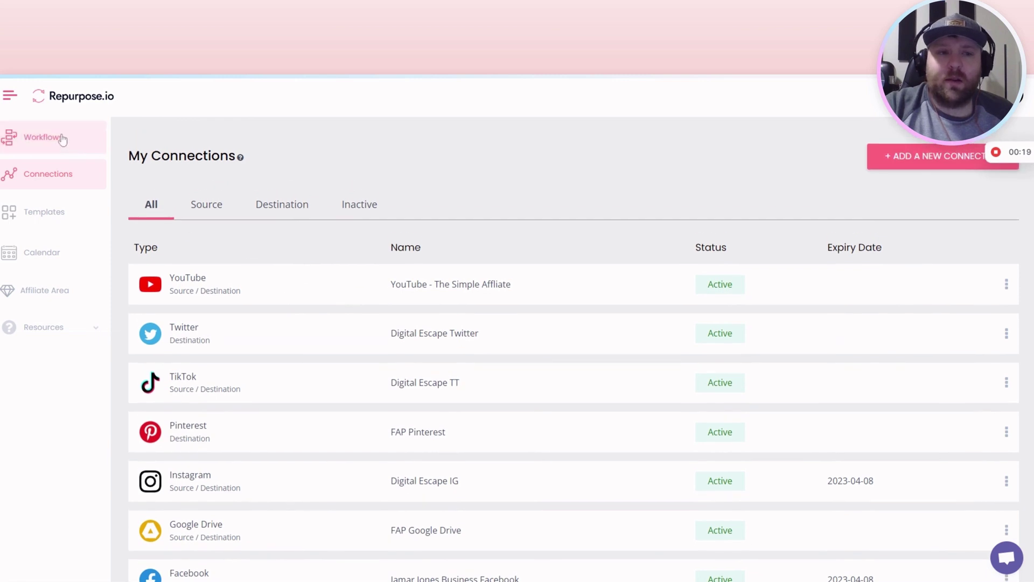
left_click(62, 137)
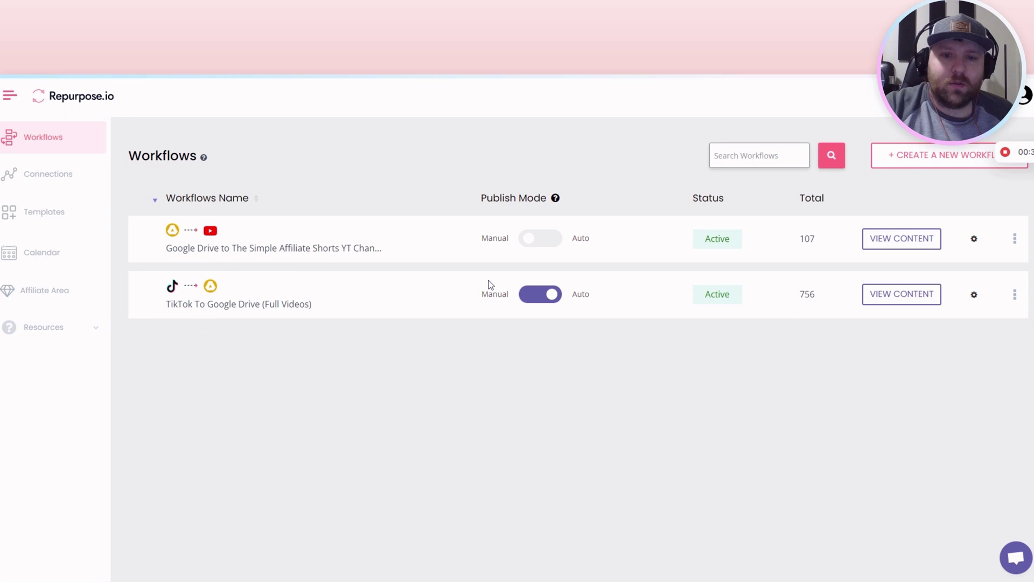
left_click(547, 231)
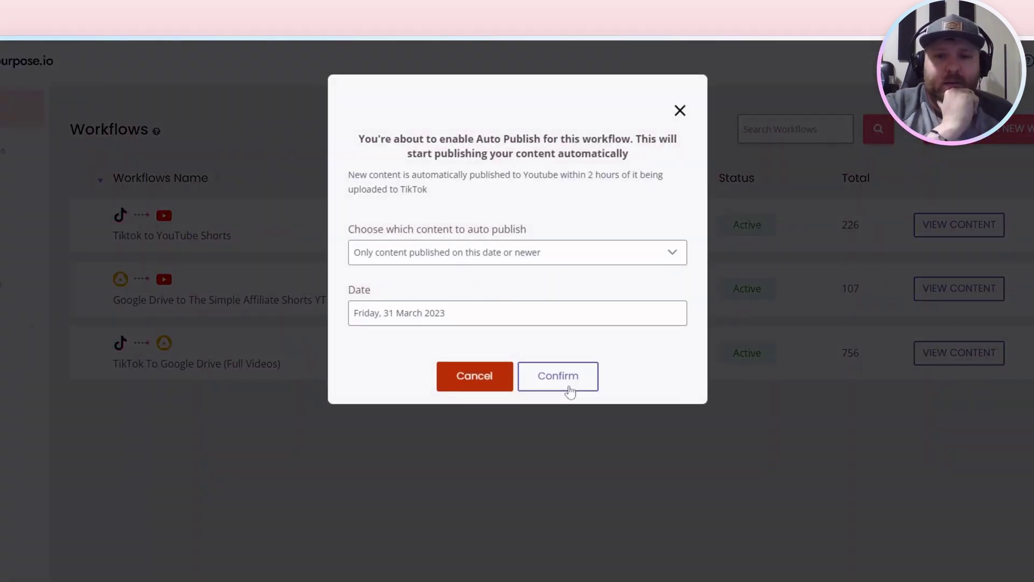
left_click(569, 388)
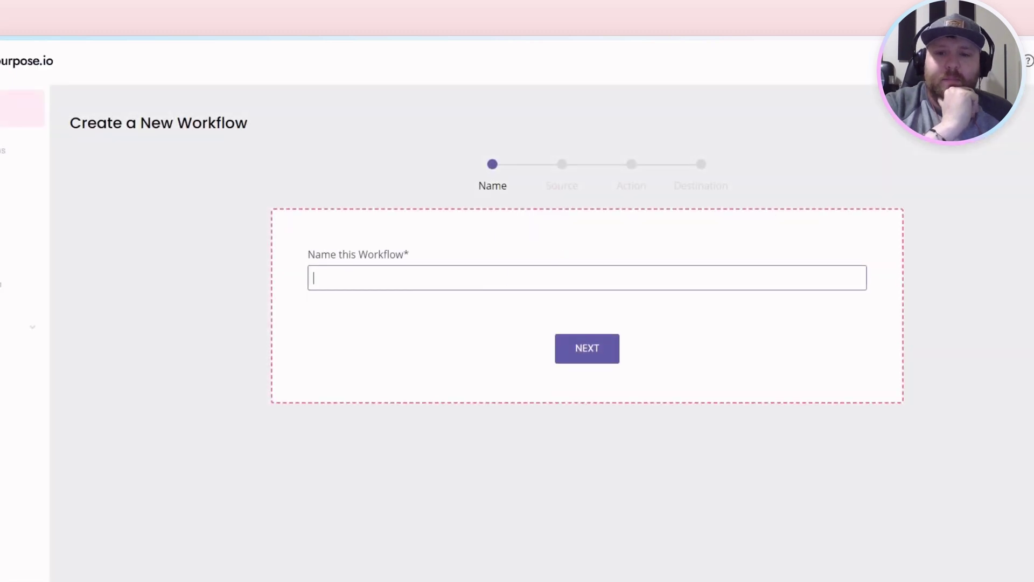
Name the new workflow 'Tiktok to Instagram' and choose Digital Escape IG as its destination
type("Tiktok t")
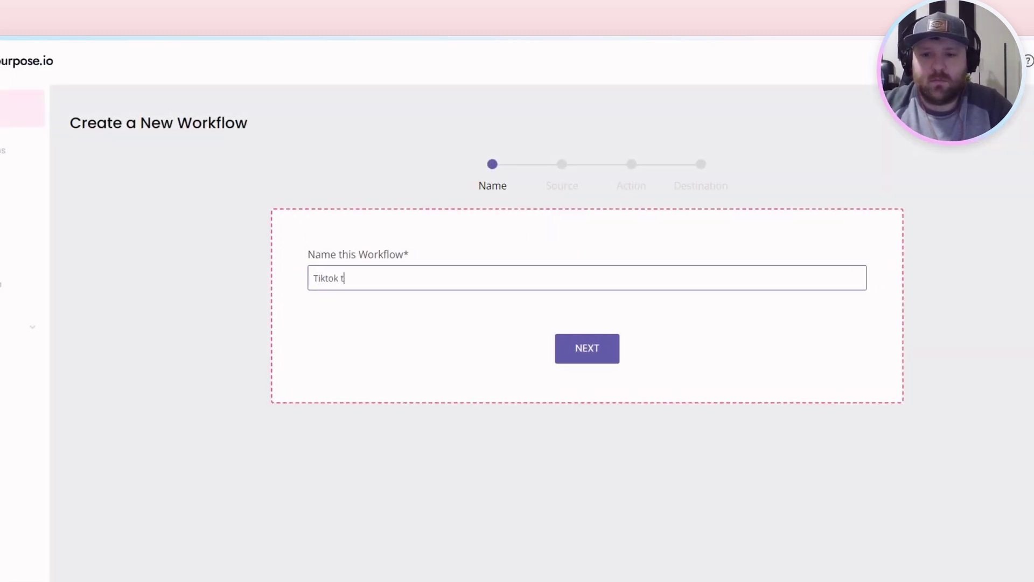
type("o Instagram")
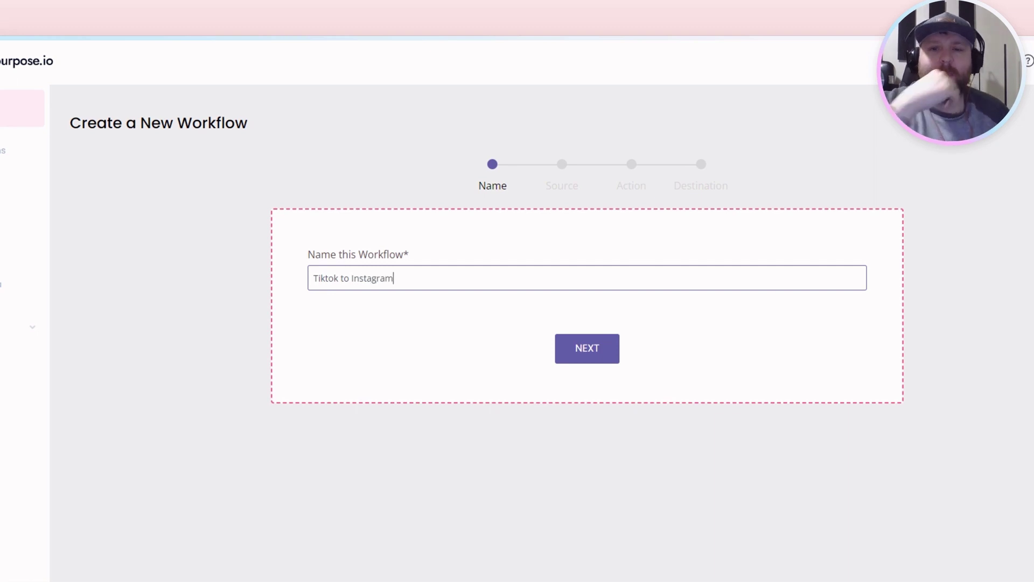
left_click(598, 356)
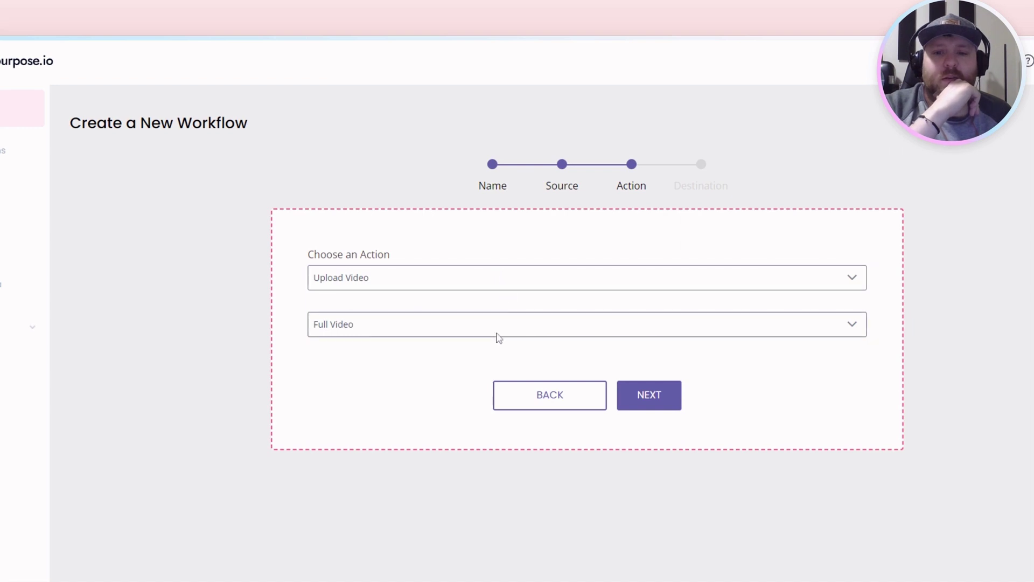
left_click(646, 395)
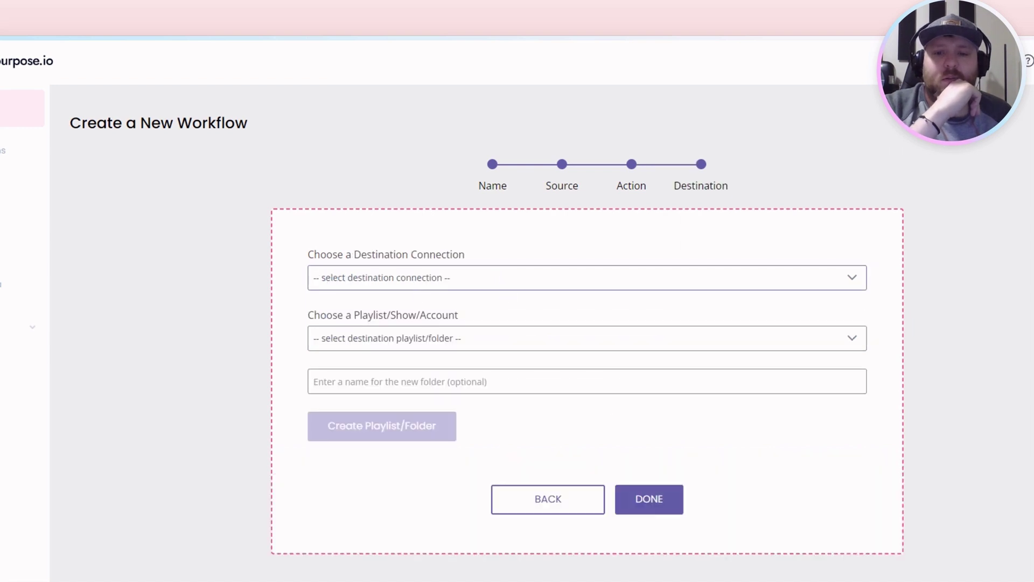
left_click(412, 351)
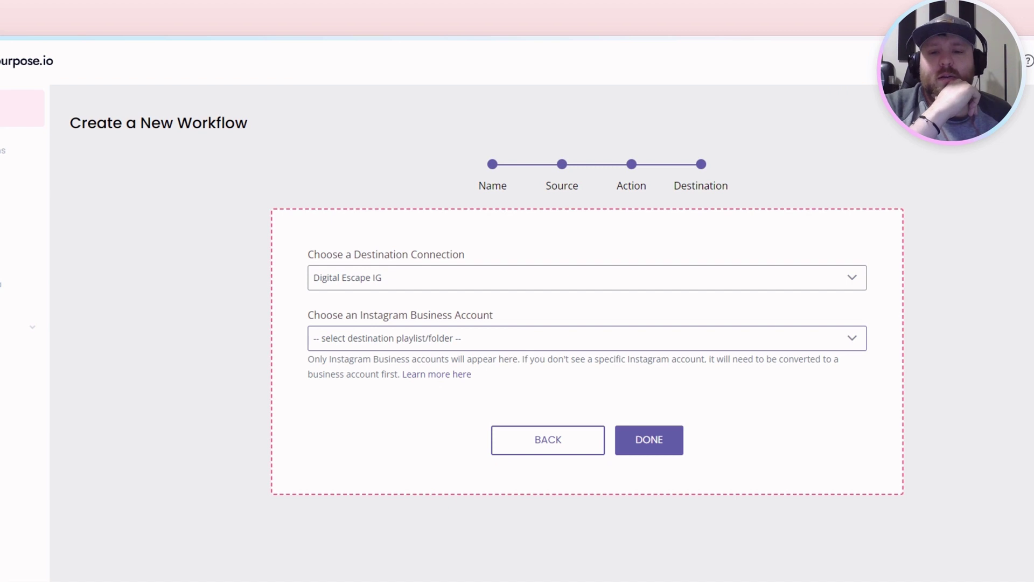
mouse_move(308, 359)
left_mouse_down()
mouse_move(599, 359)
mouse_move(636, 378)
left_mouse_up()
left_click(636, 377)
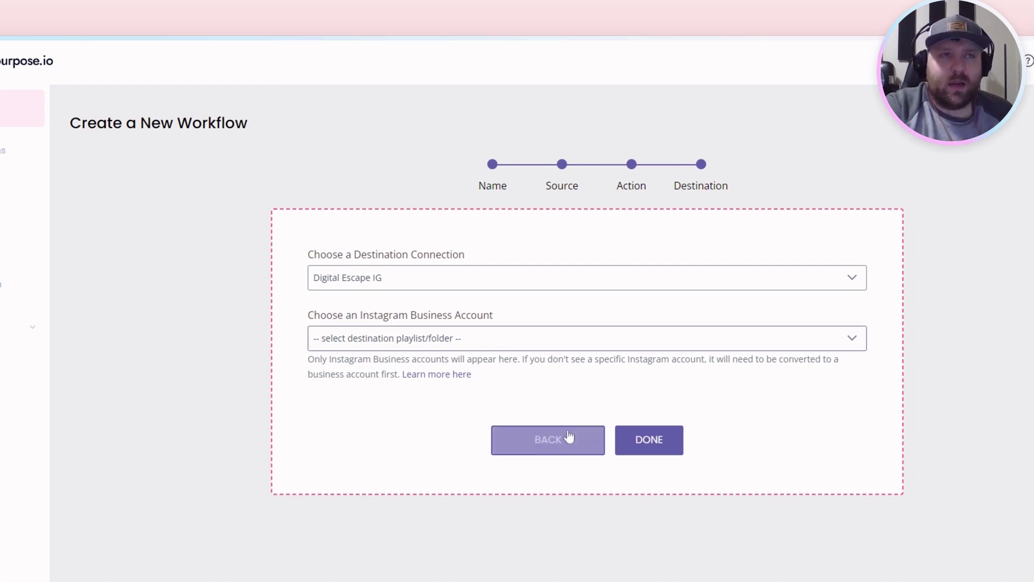
Rename the workflow to 'Tiktok to Pinterest', keeping the existing source and action
left_click(575, 450)
triple_click(461, 270)
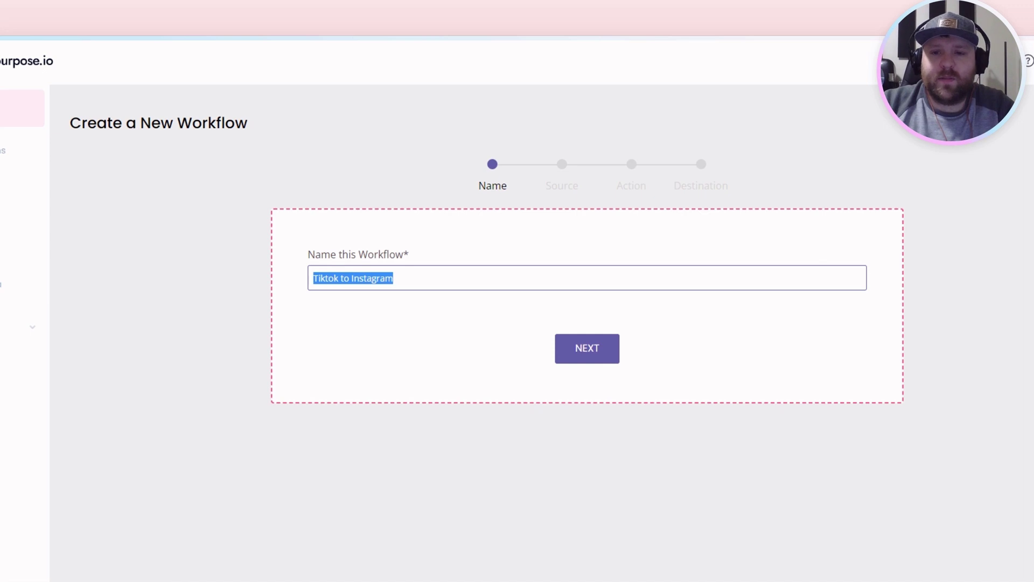
type("Tiktok")
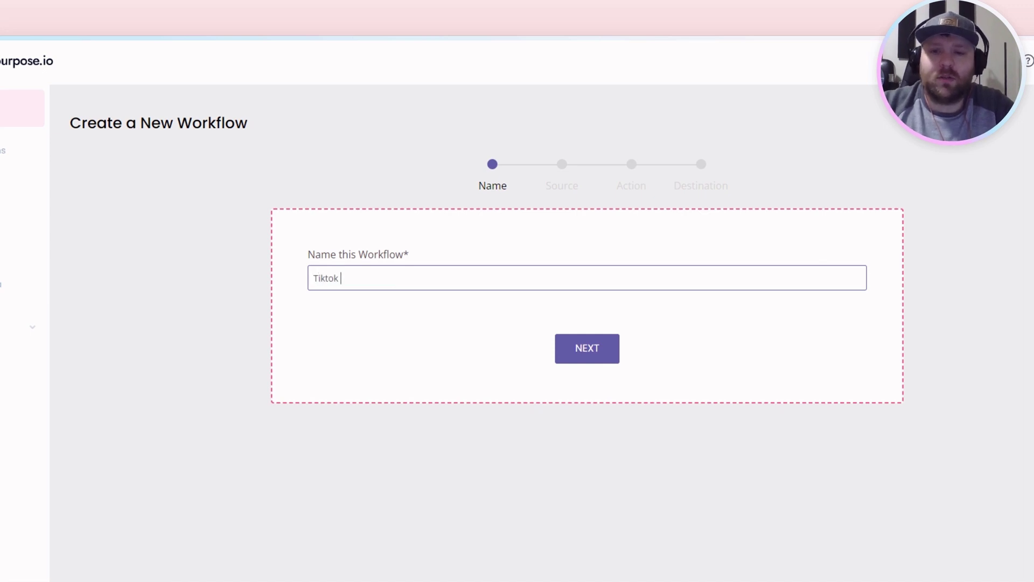
type(" to")
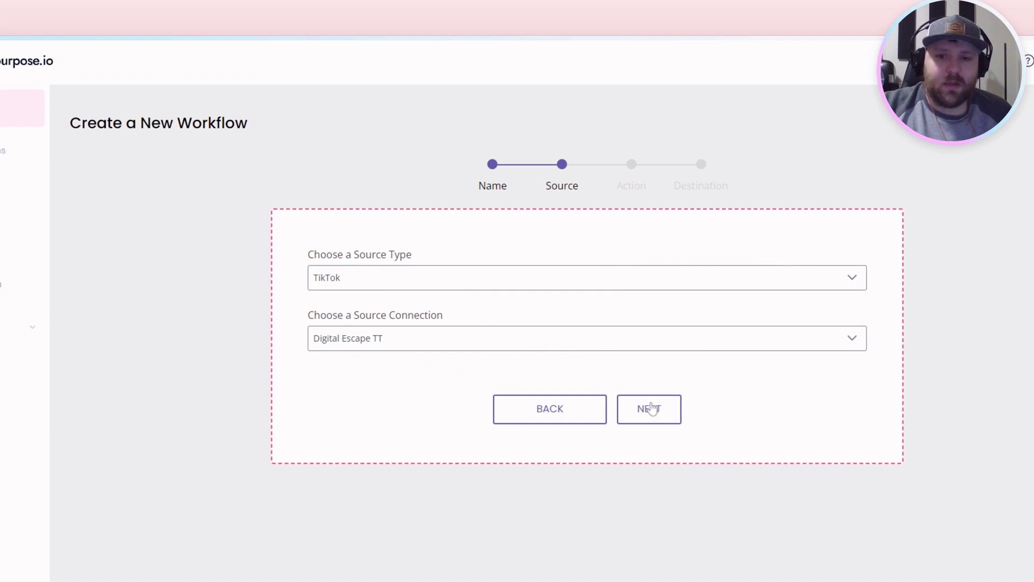
left_click(649, 409)
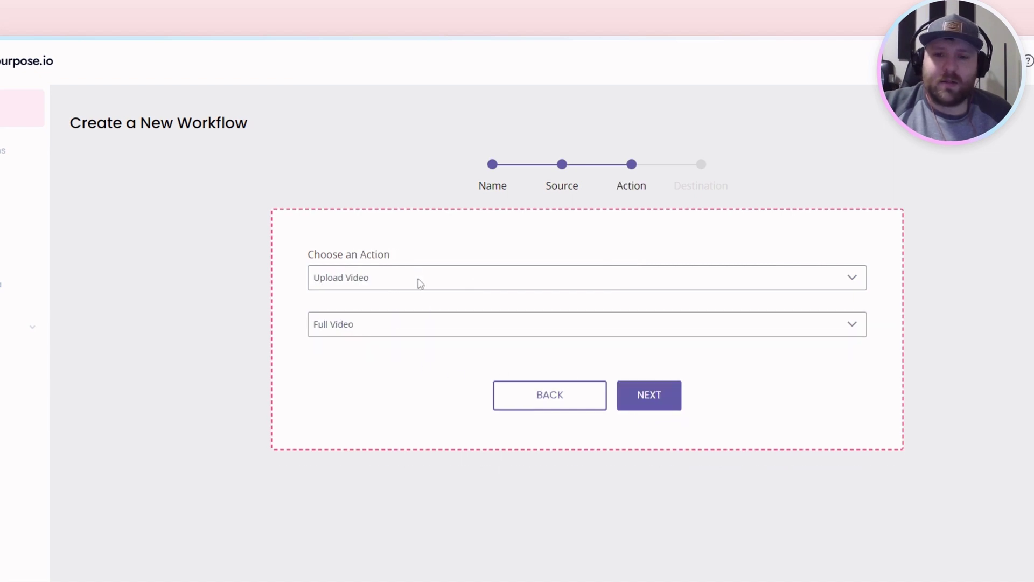
left_click(646, 396)
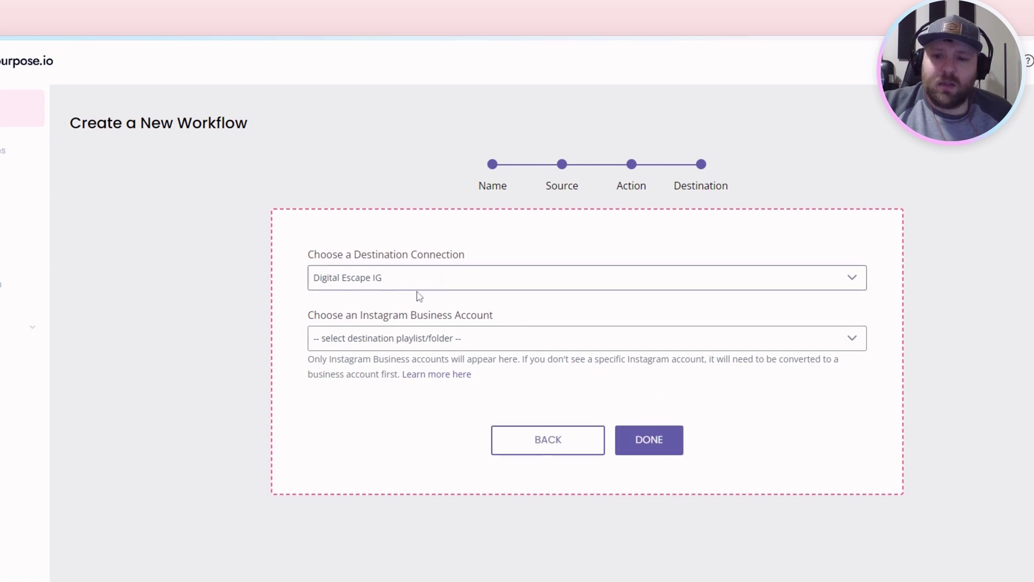
Set the destination to FAP Pinterest with a new board named 'Earn money online'
left_click(450, 371)
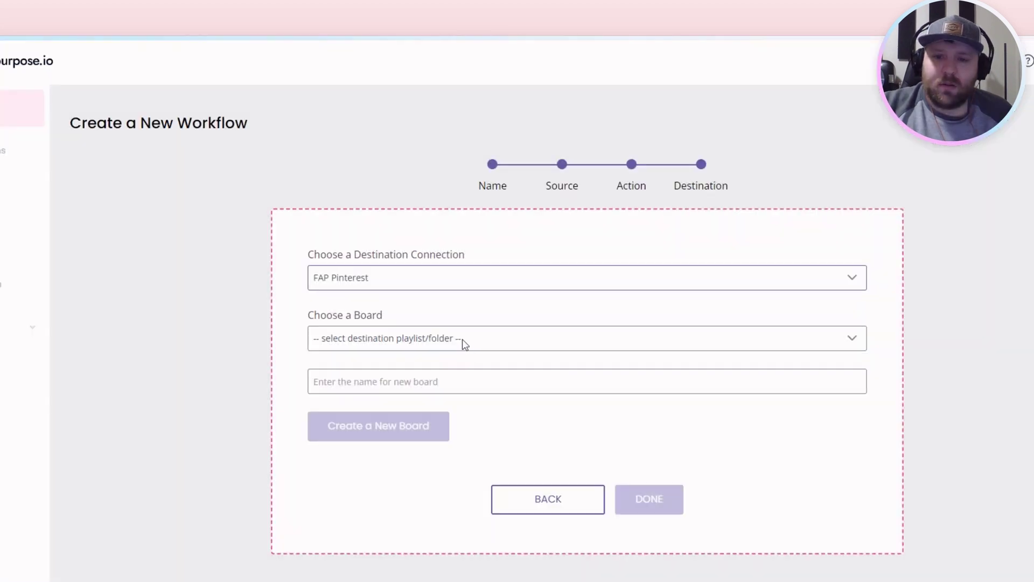
type("make")
key("BackSpace")
key("BackSpace")
key("BackSpace")
type("Earn money o")
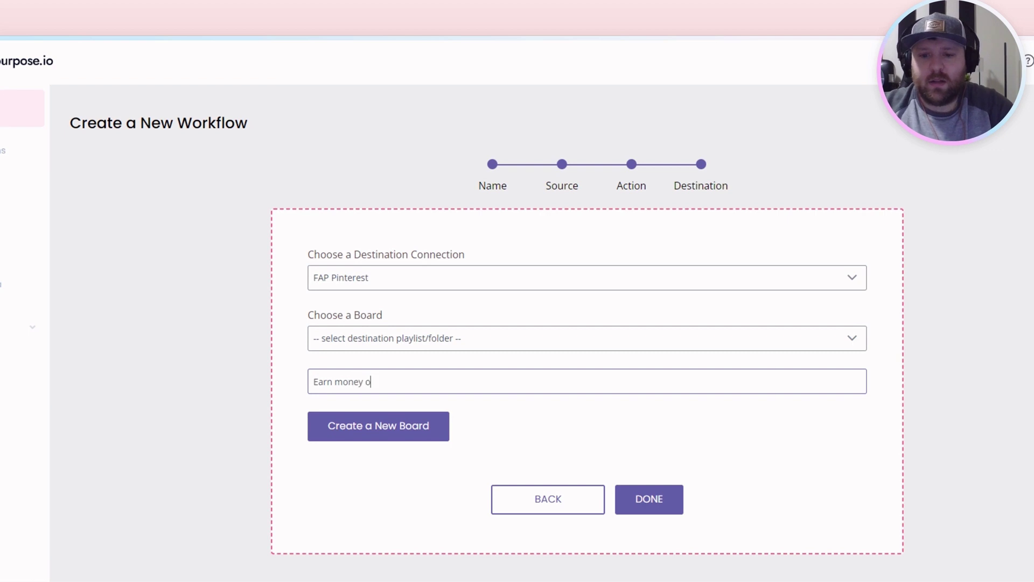
type("nline")
left_click(397, 425)
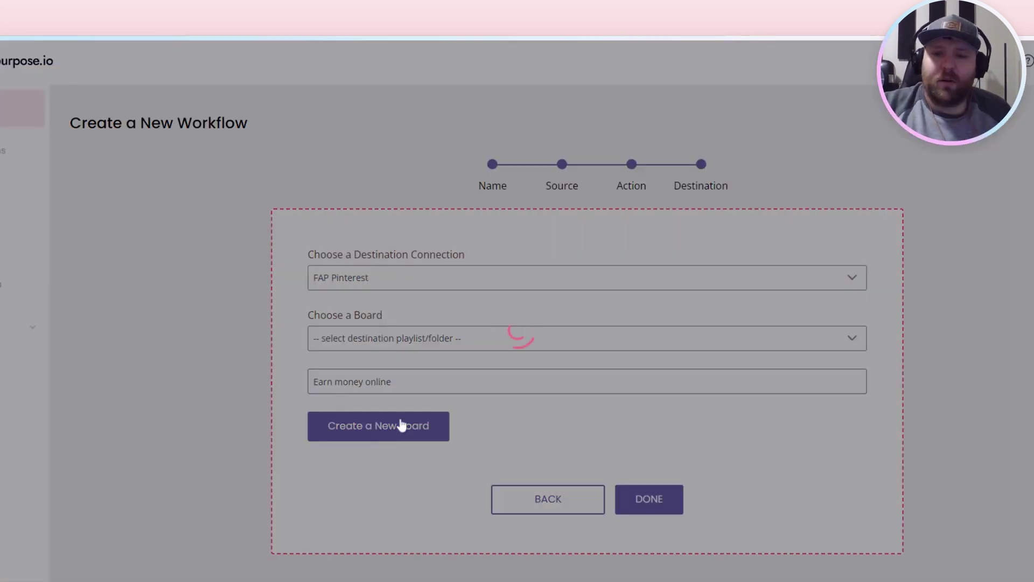
Save the Tiktok to Pinterest workflow and auto-publish all existing content
left_click(644, 500)
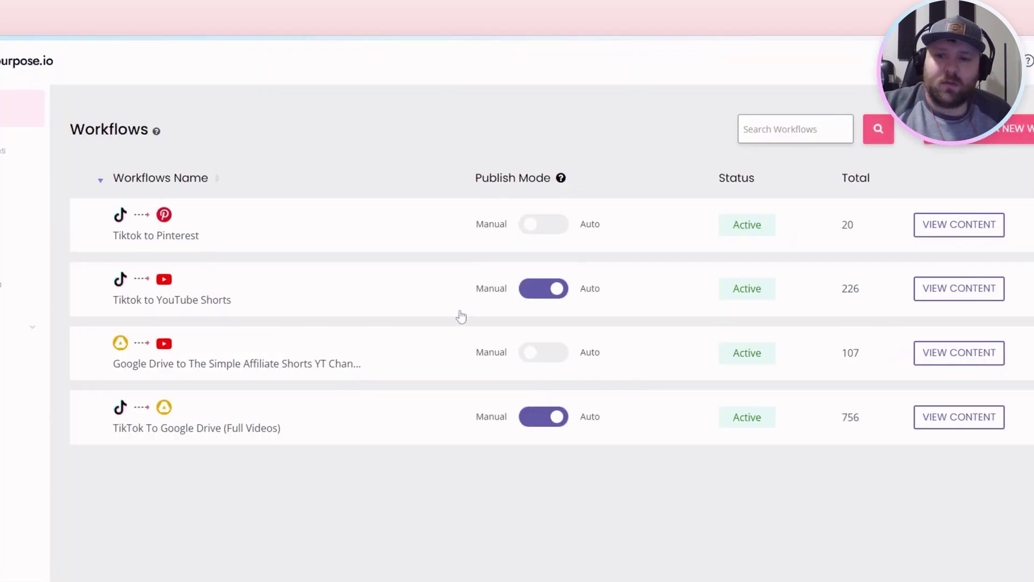
left_click(558, 230)
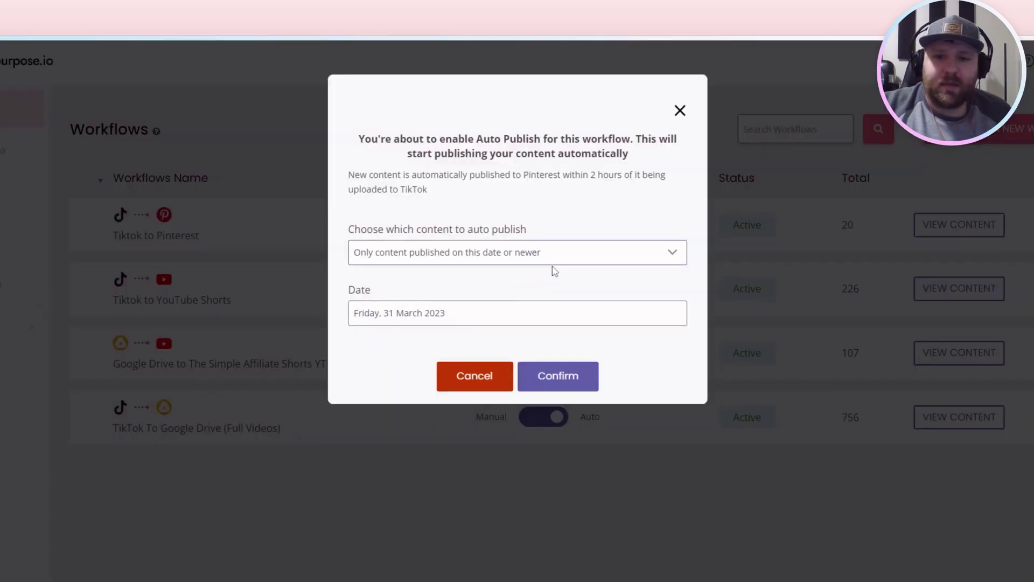
left_click(517, 269)
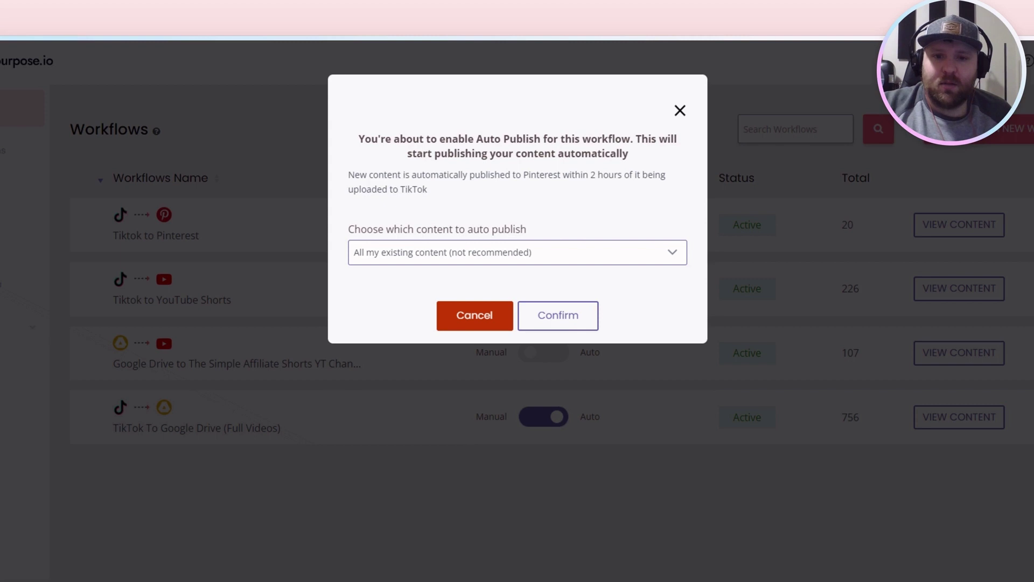
left_click(545, 311)
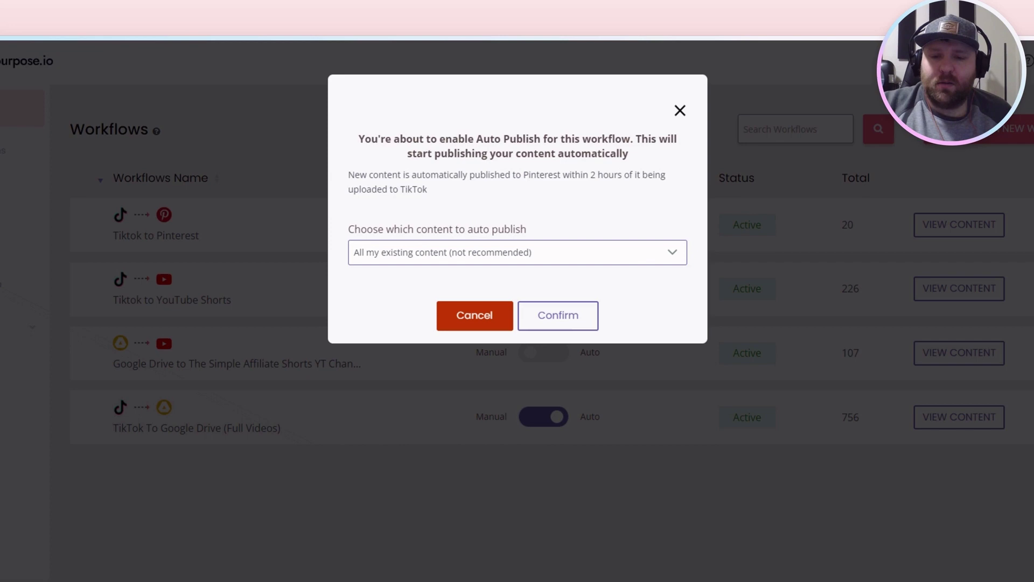
left_click(560, 321)
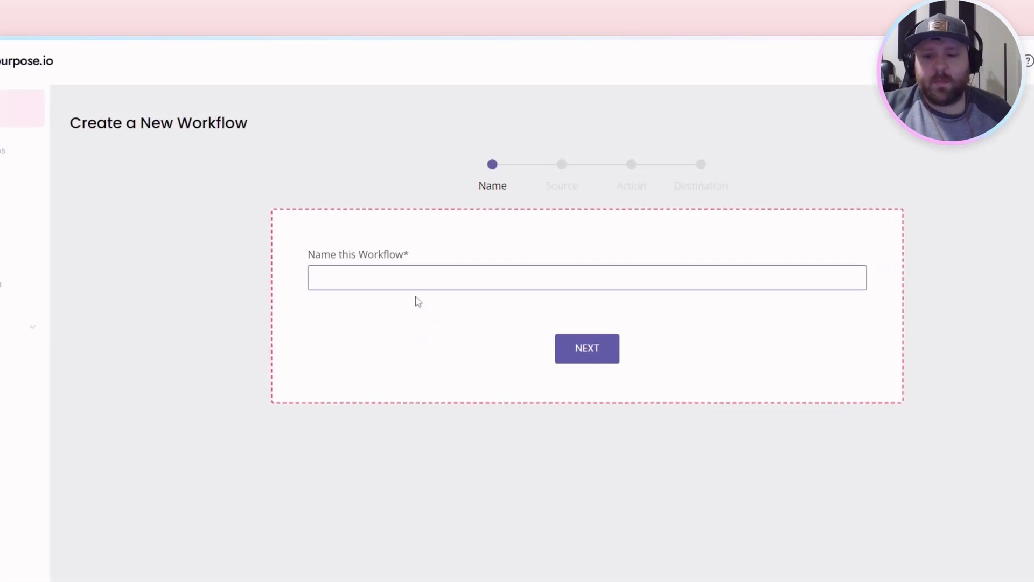
type("Tikto")
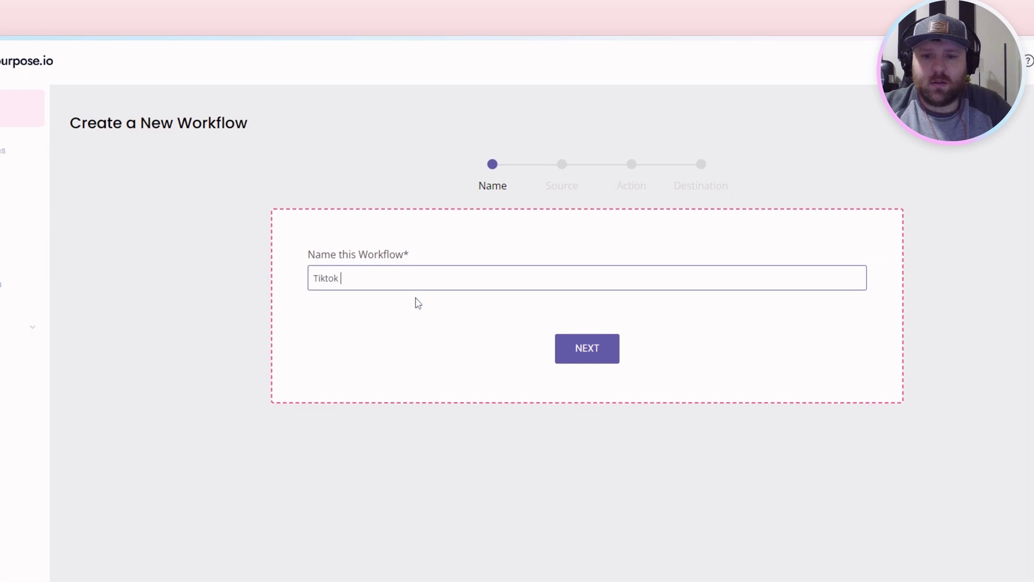
type("k")
left_click(4, 144)
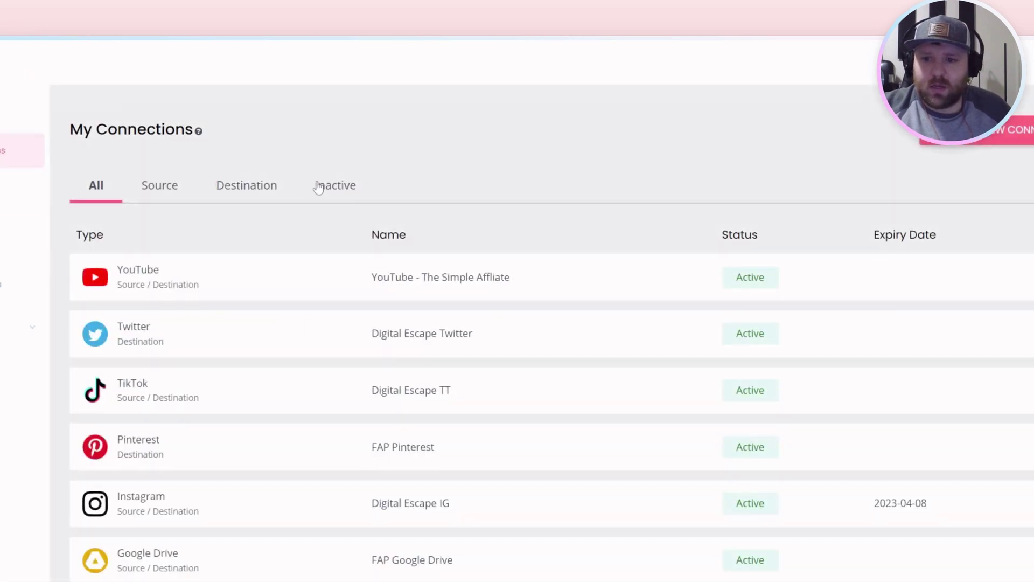
scroll(318, 189, "down", 1)
left_click(4, 120)
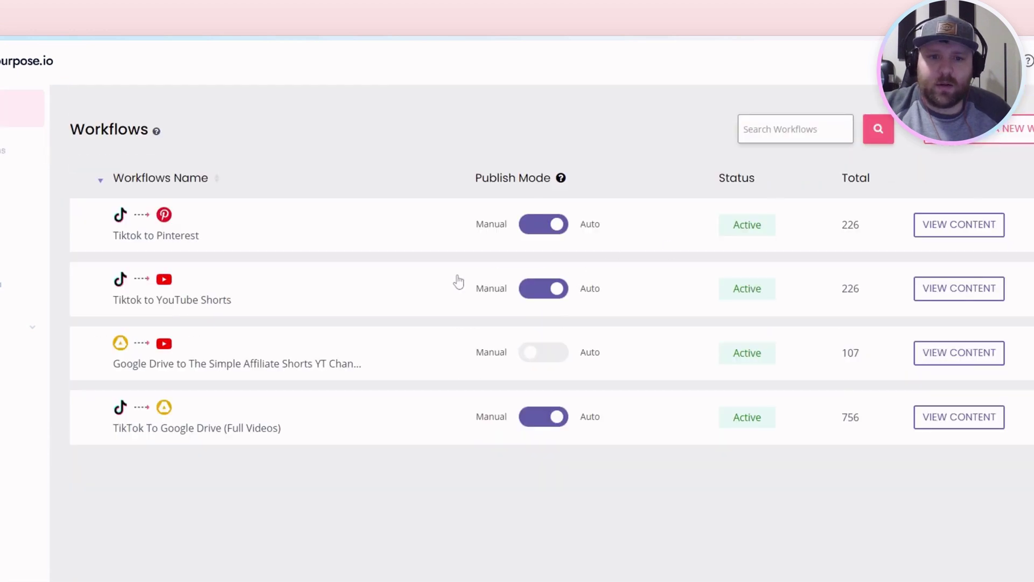
Create 'Tiktok to Twitter': Digital Escape TT source, full video upload, Digital Escape Twitter destination
left_click(1008, 138)
type("T")
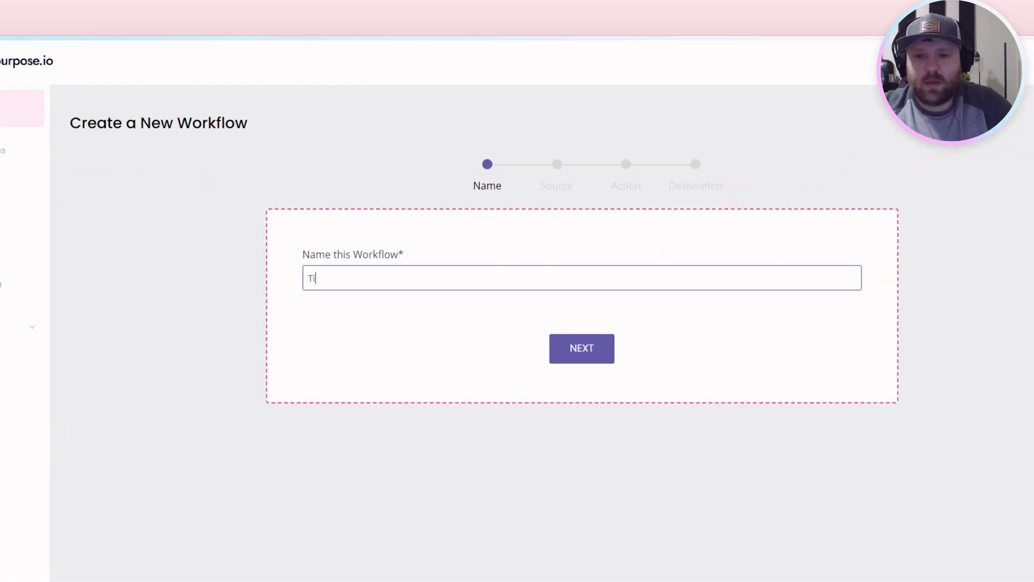
type("iktok to Twitter")
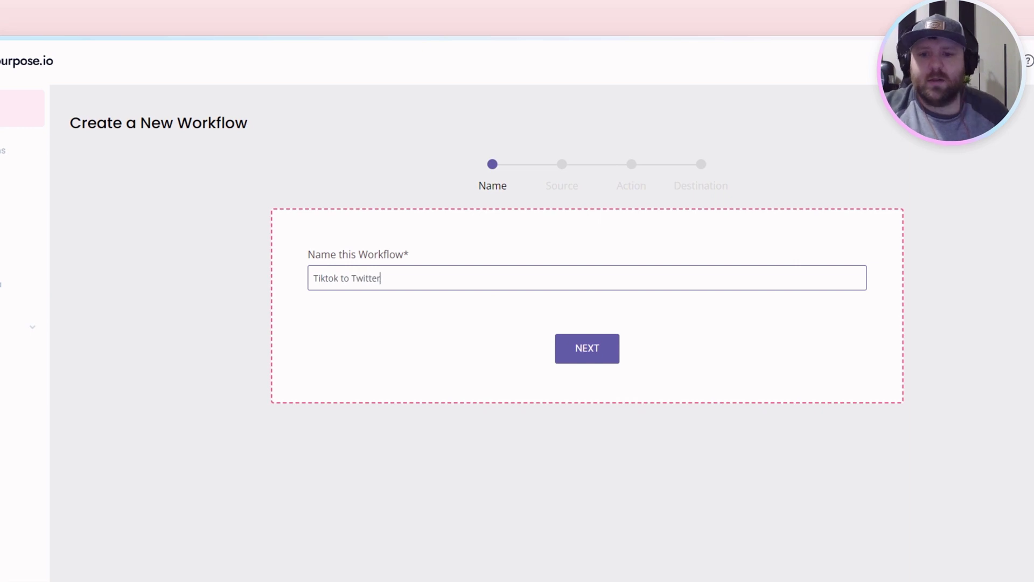
left_click(607, 358)
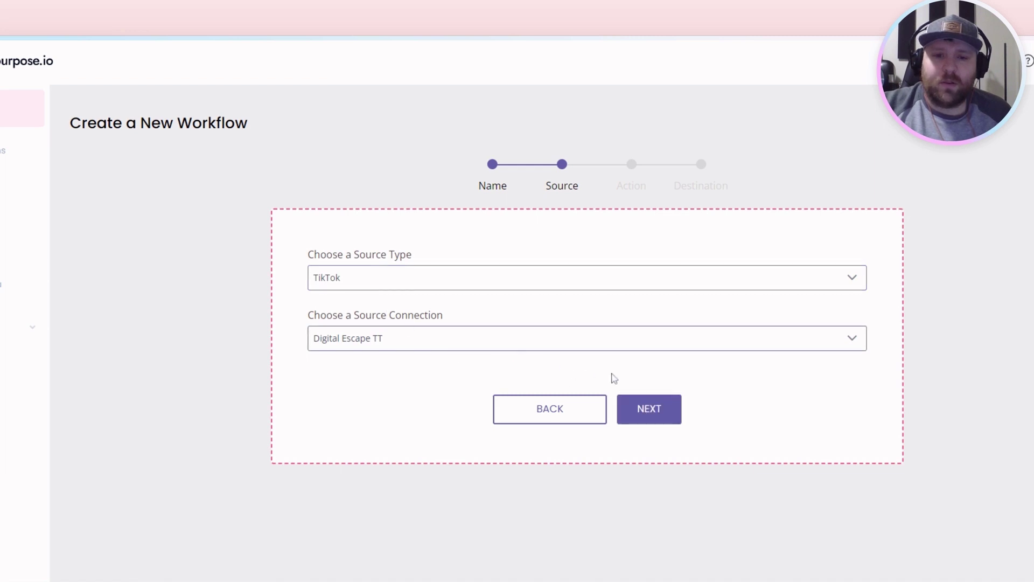
left_click(639, 412)
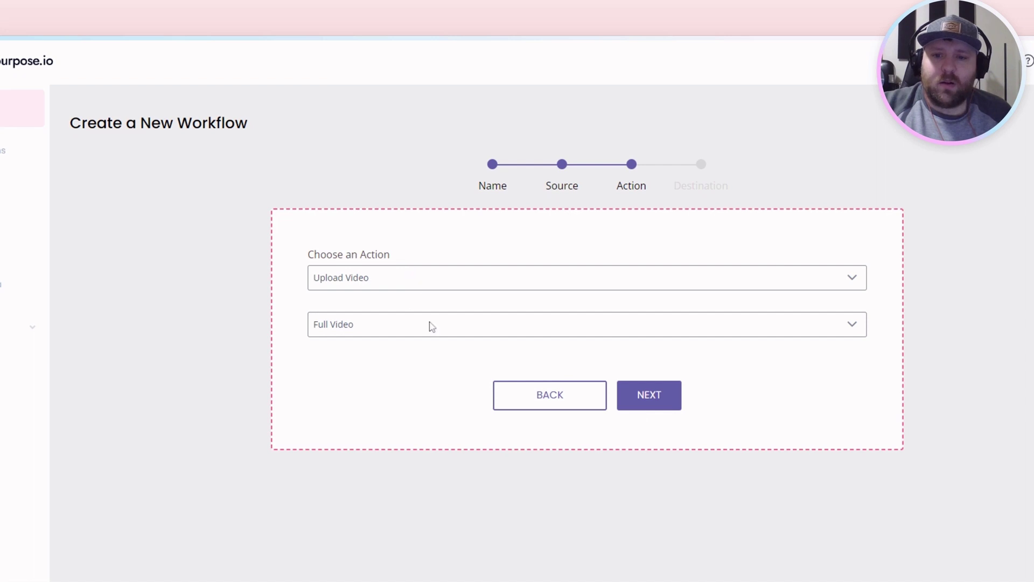
left_click(662, 397)
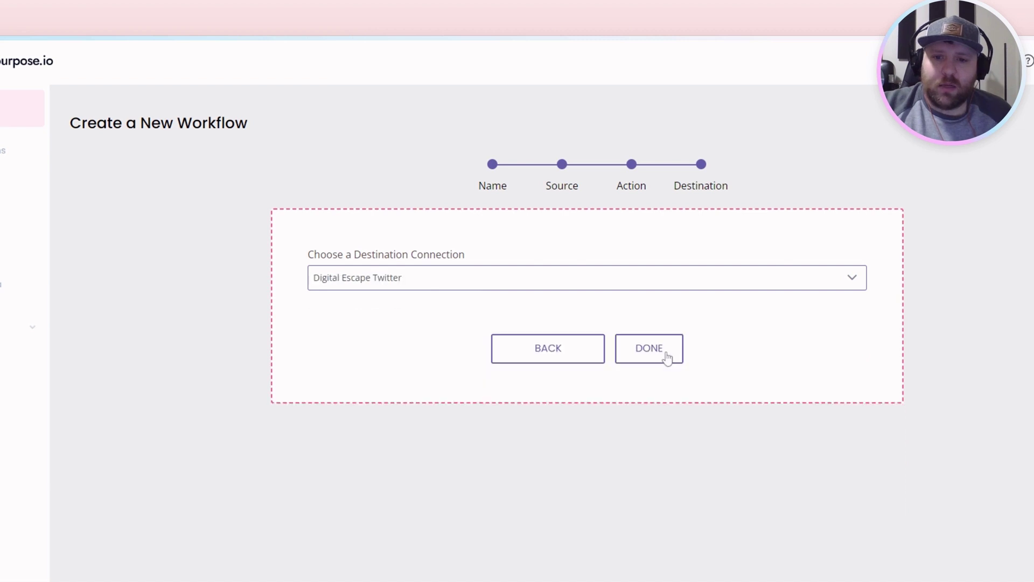
left_click(667, 354)
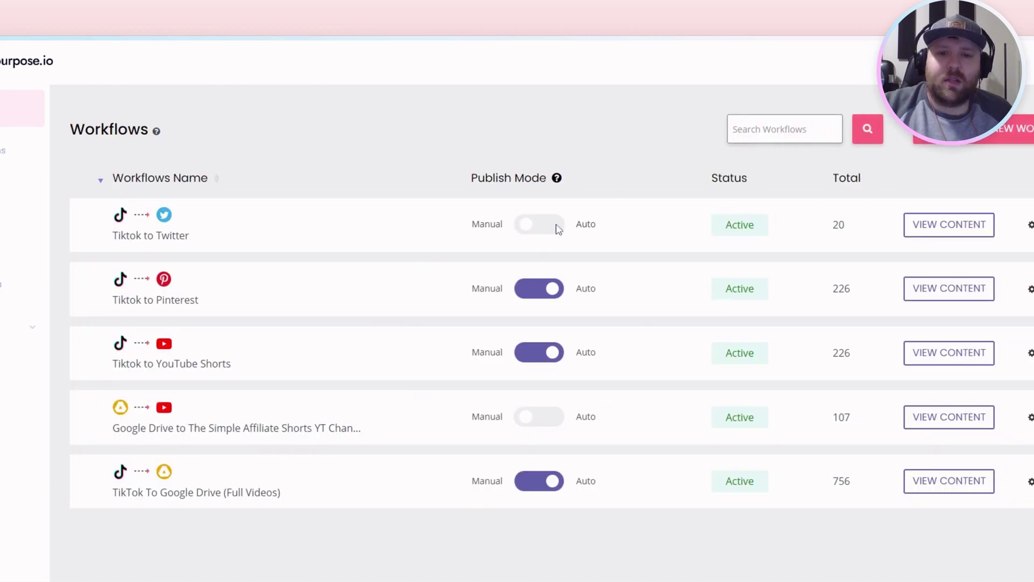
Switch Tiktok to Twitter to auto-publish content from 31 March 2023 onward
left_click(550, 225)
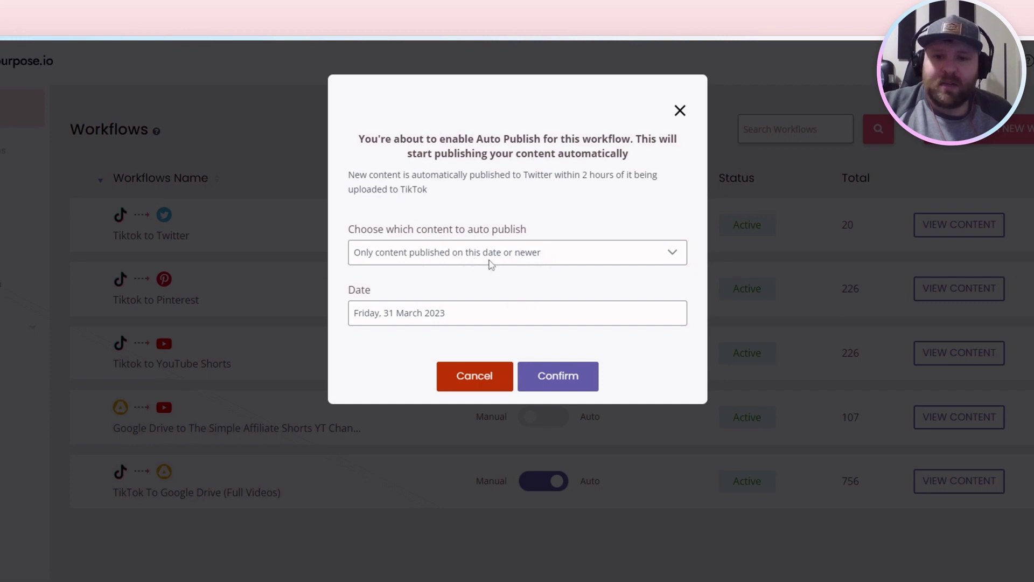
left_click(566, 386)
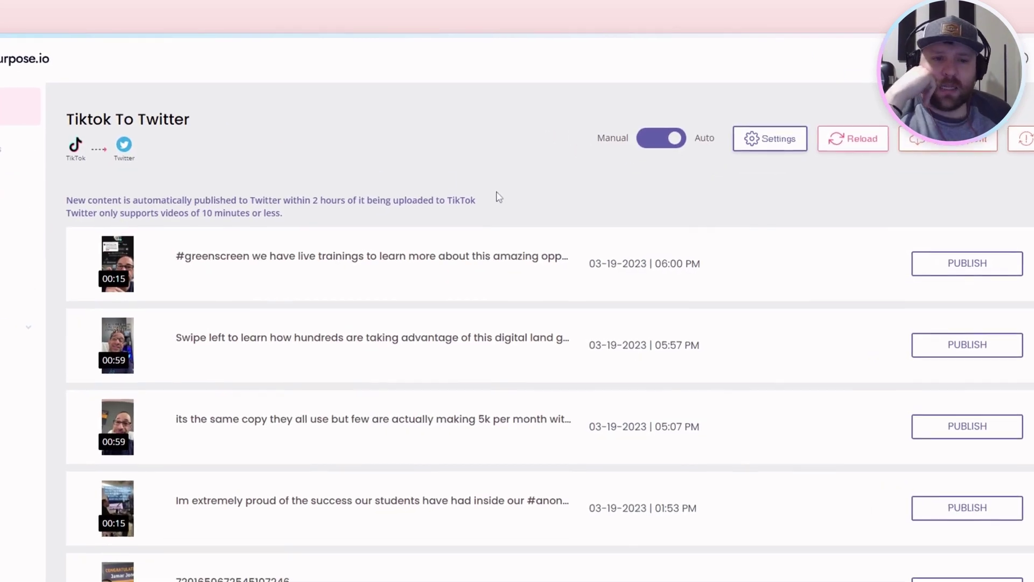
scroll(473, 248, "down", 3)
scroll(473, 243, "down", 3)
scroll(473, 242, "down", 10)
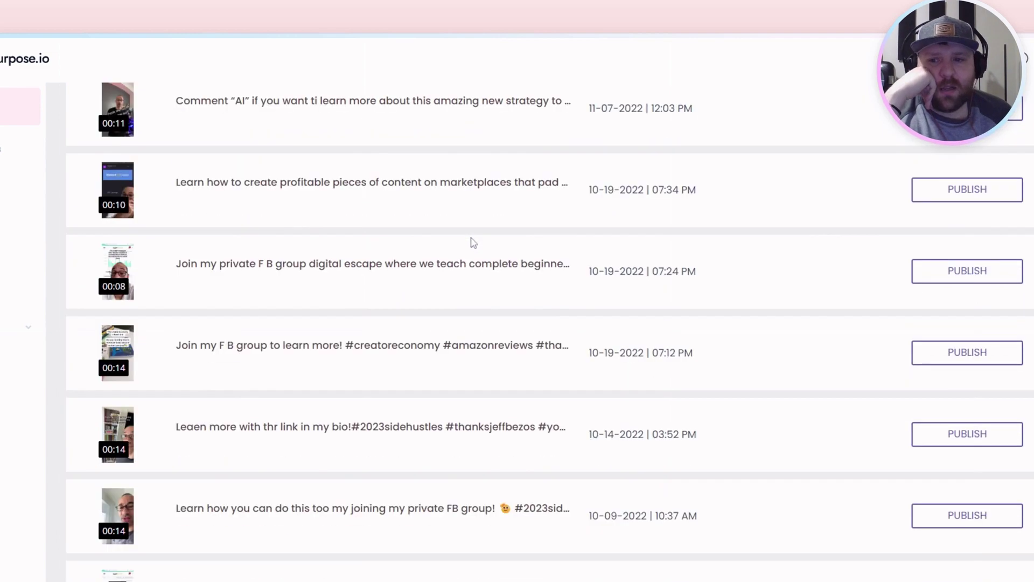
scroll(473, 243, "down", 5)
scroll(474, 241, "down", 4)
scroll(475, 240, "down", 4)
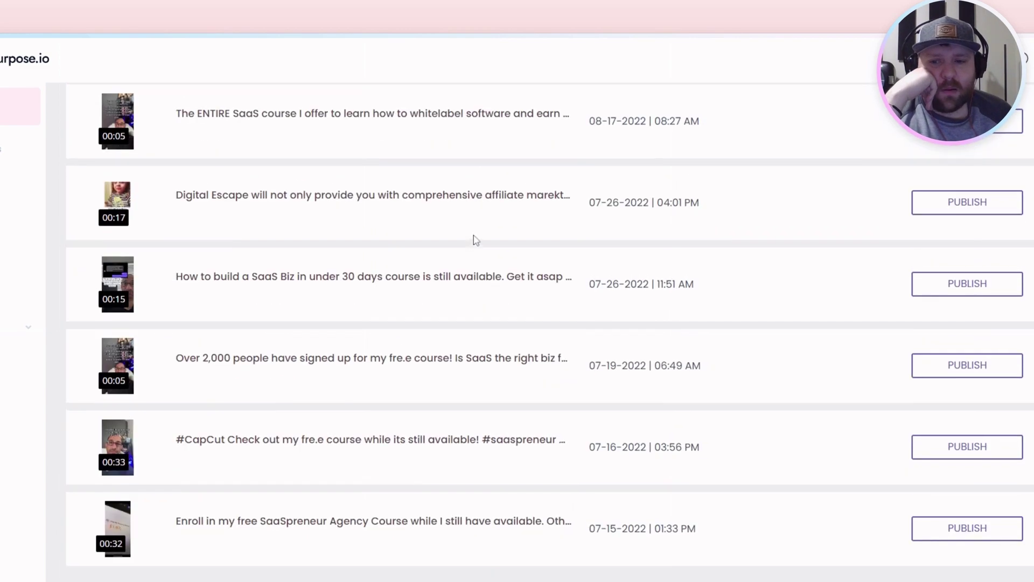
scroll(475, 239, "up", 8)
scroll(474, 238, "up", 8)
scroll(474, 238, "up", 8)
scroll(469, 241, "up", 5)
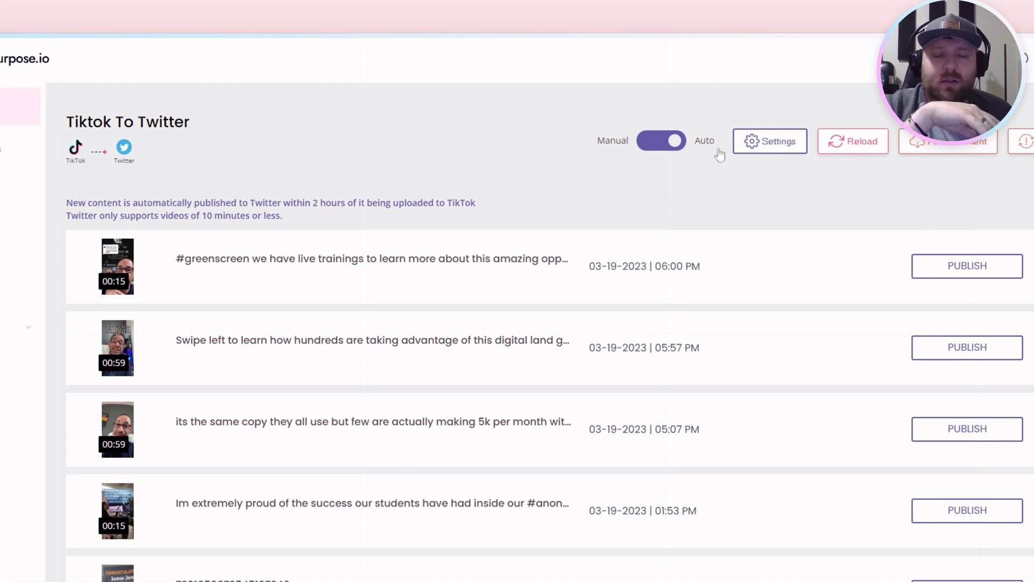
Close the Tiktok To Twitter settings unchanged and look through the connected accounts list
left_click(771, 142)
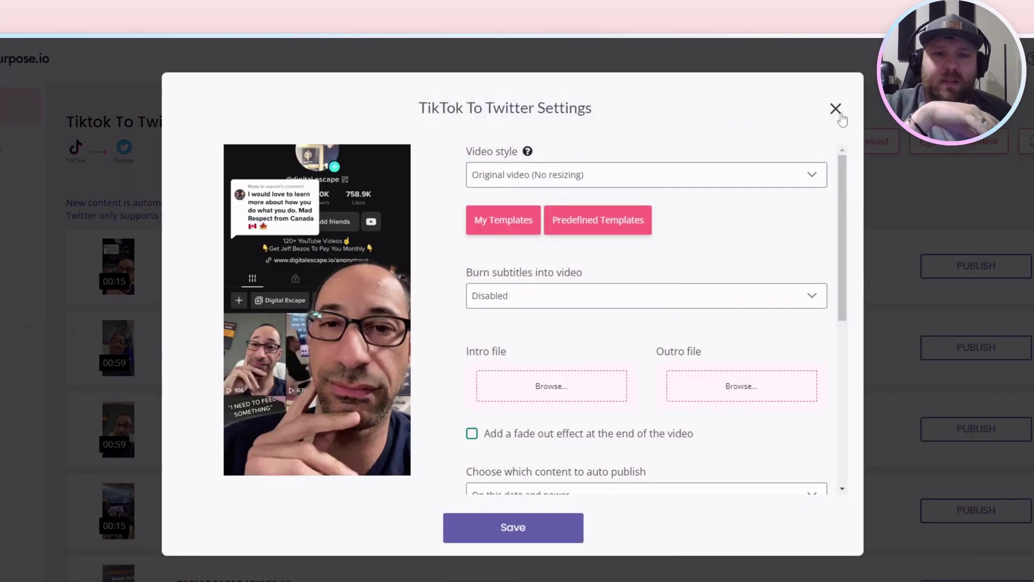
left_click(836, 110)
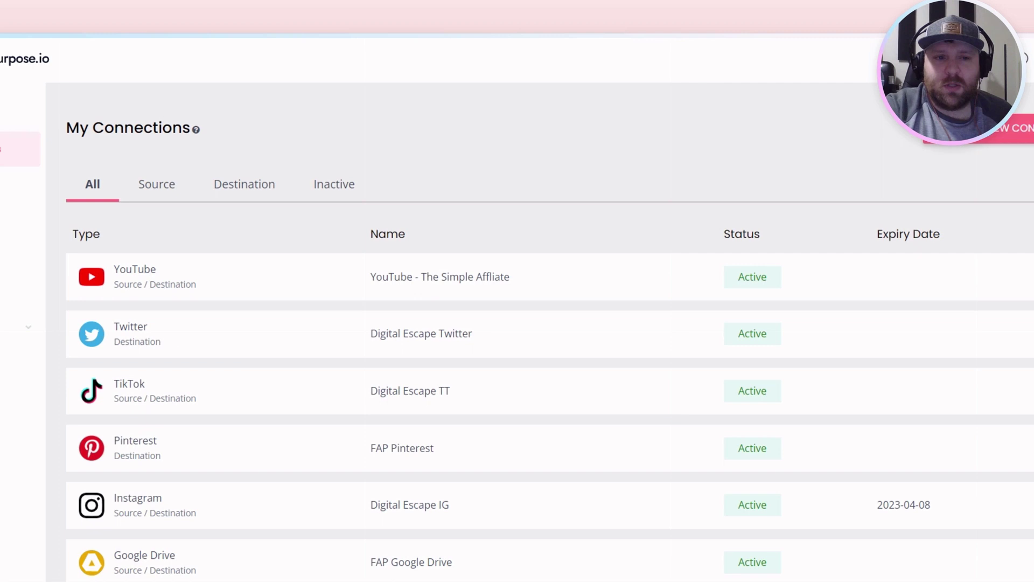
scroll(477, 332, "down", 1)
scroll(452, 357, "up", 1)
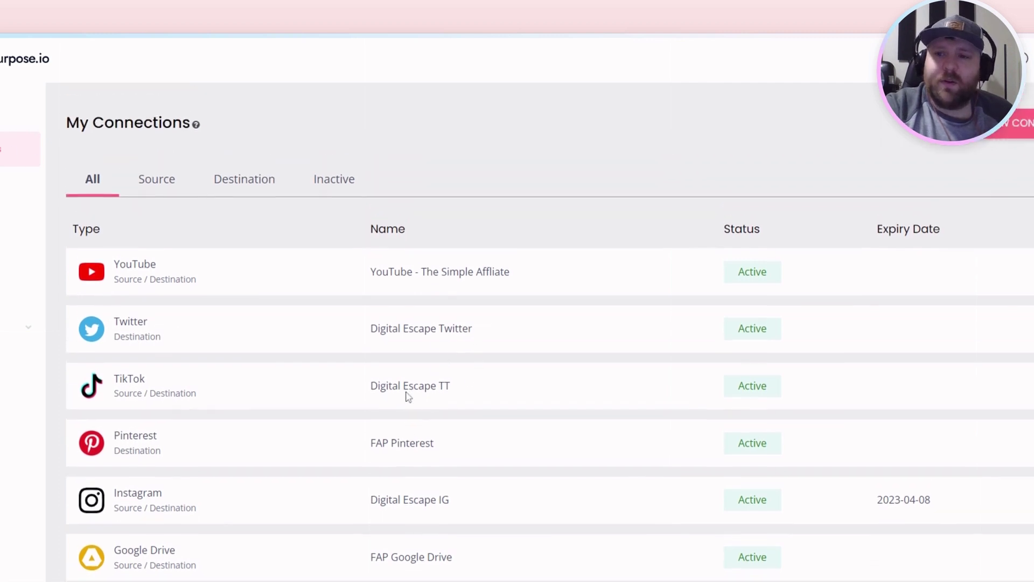
scroll(208, 487, "down", 1)
scroll(36, 244, "up", 1)
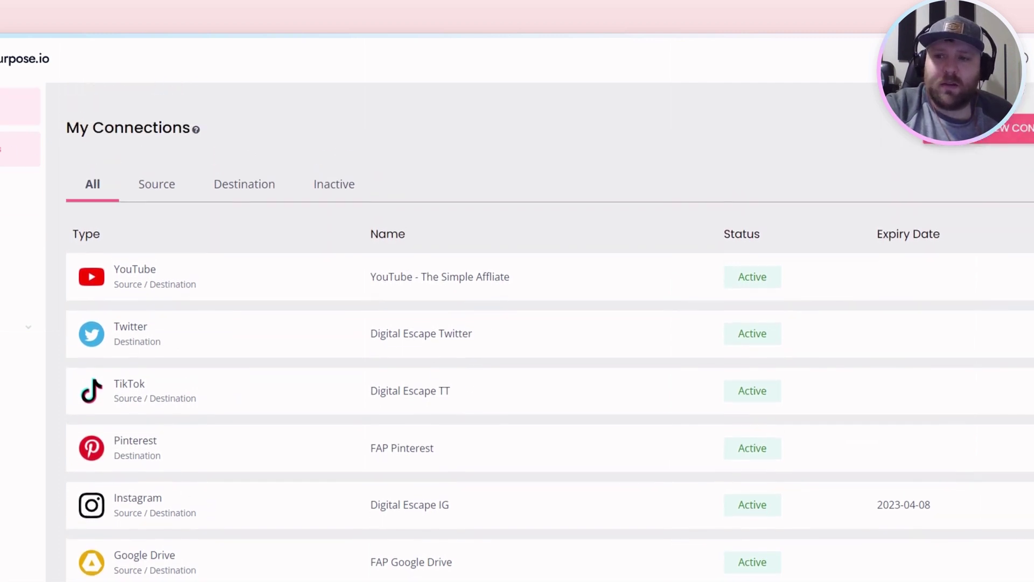